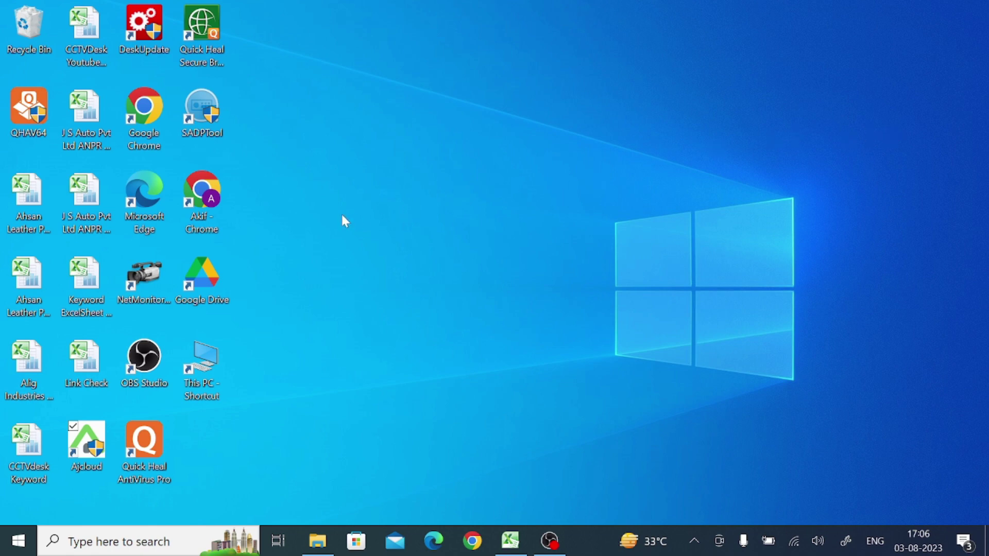
Search Google in Chrome for 'ens vision for pc'
left_click(209, 214)
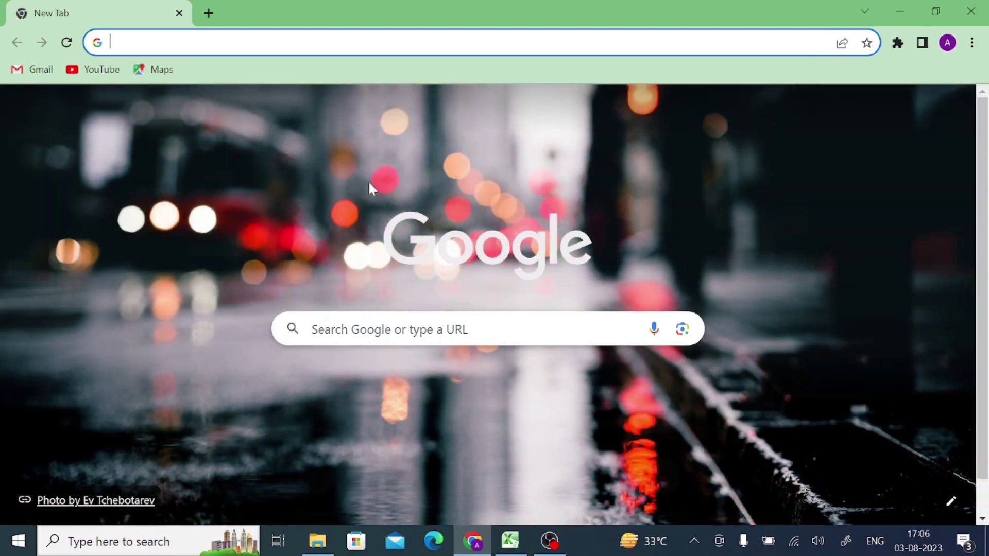
left_click(309, 42)
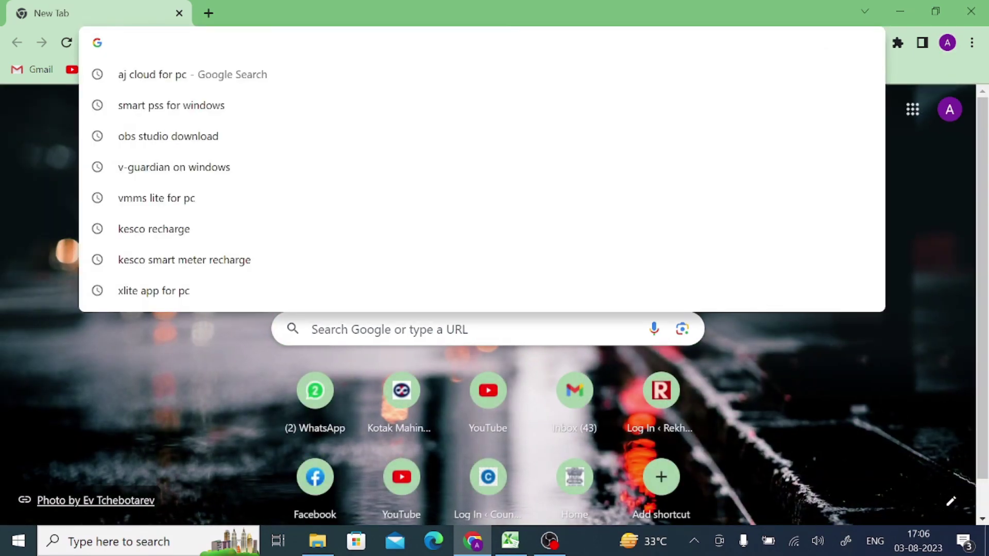
type("E")
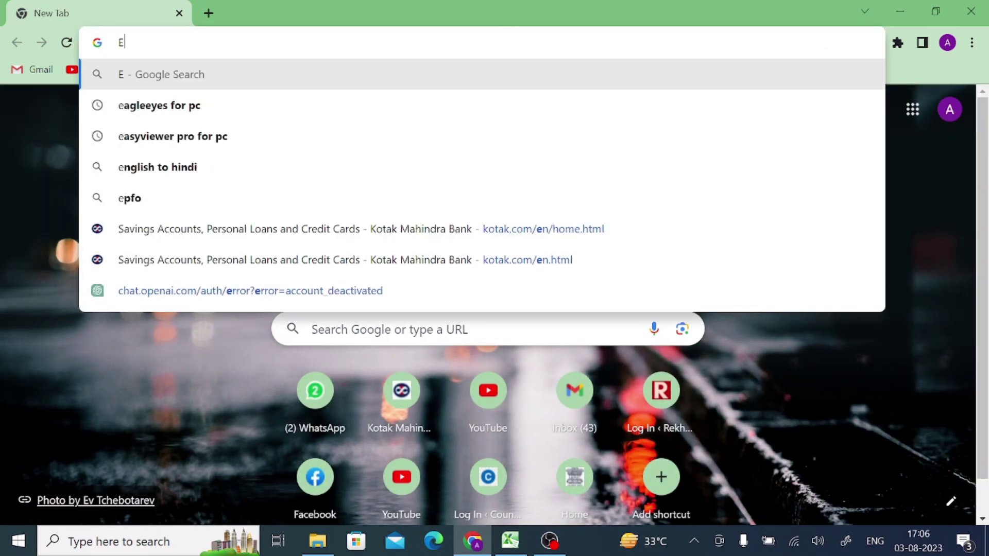
type("NS vision ")
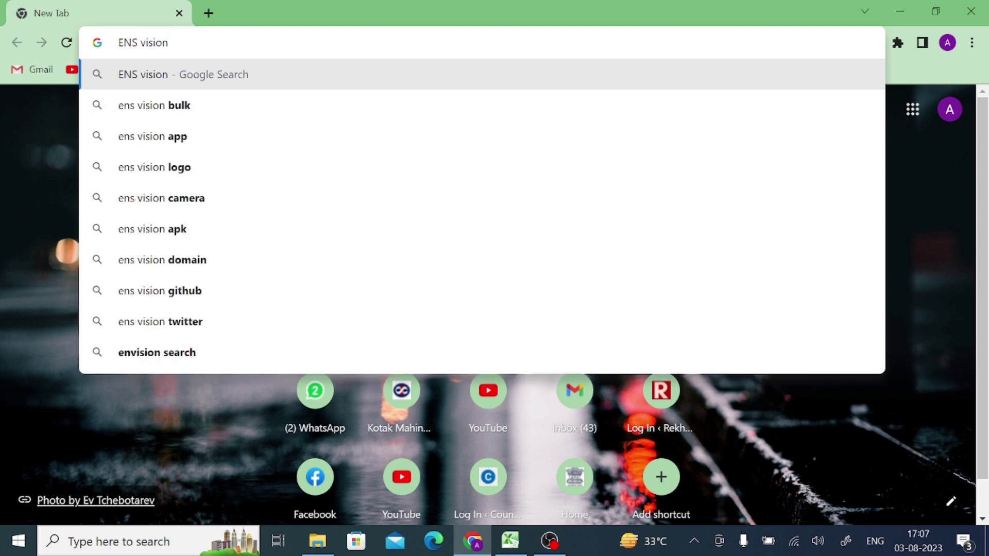
type("for")
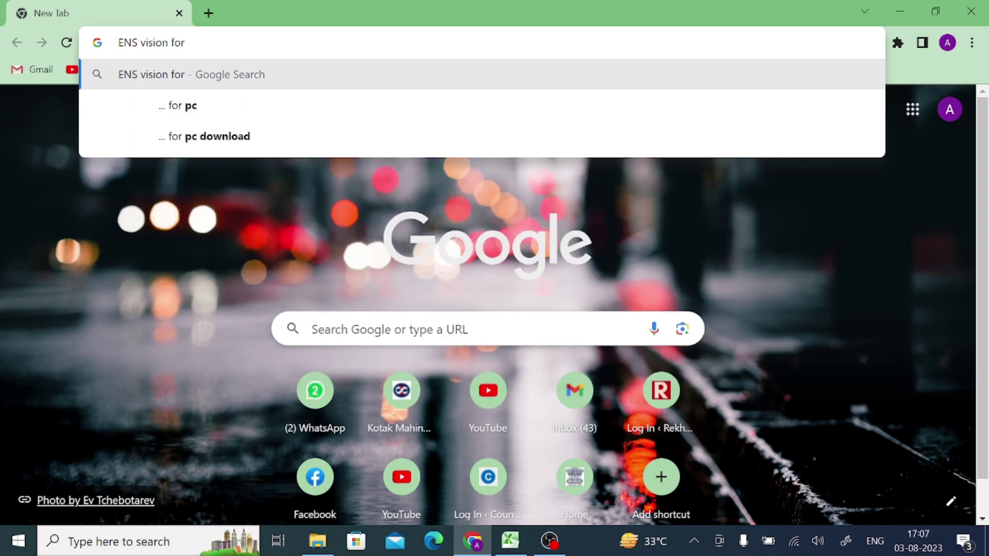
left_click(232, 104)
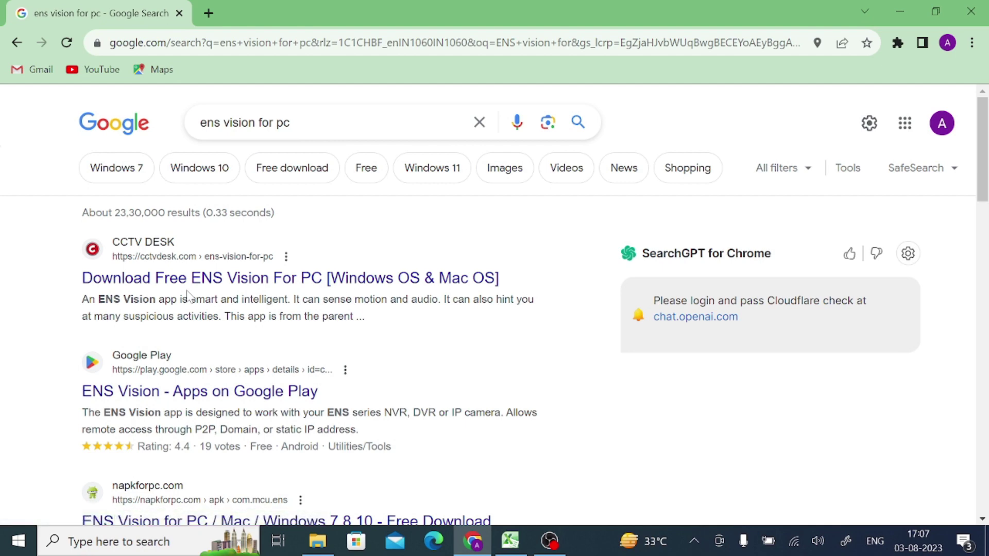
Open the CCTV DESK ENS Vision article and scroll down to its download links
left_click(206, 282)
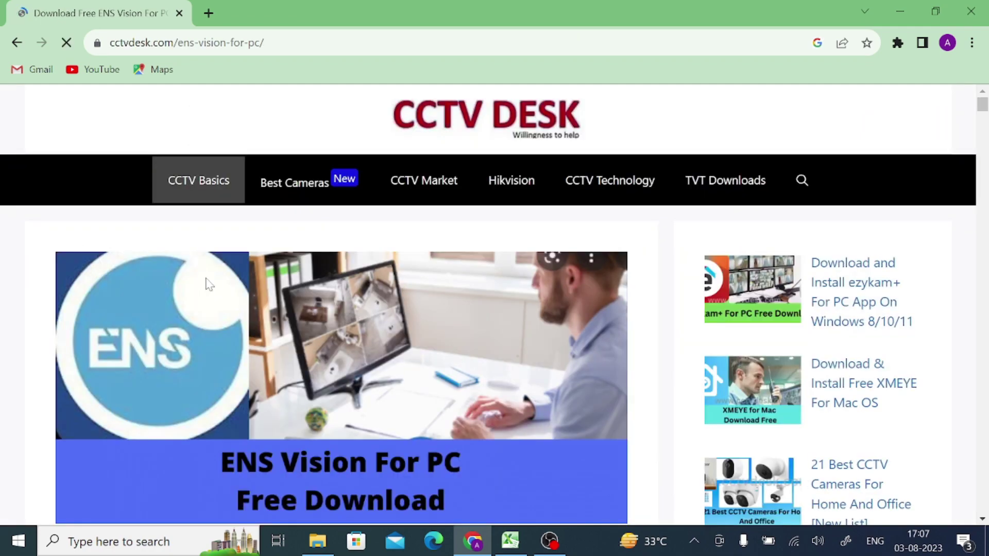
scroll(206, 284, "down", 15)
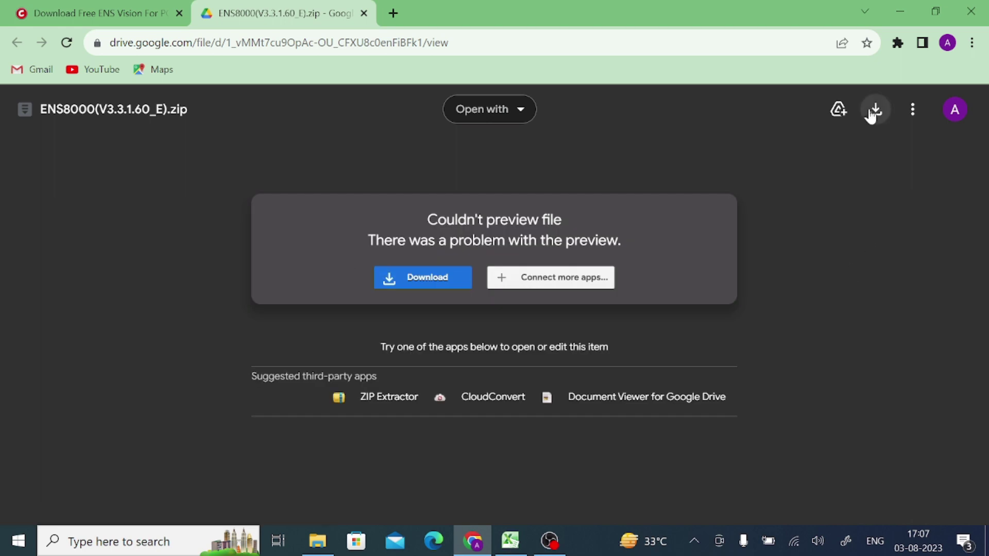
Download the 307 MB ENS8000(V3.3.1.60_E).zip from Drive, accepting the virus-scan warning
left_click(872, 111)
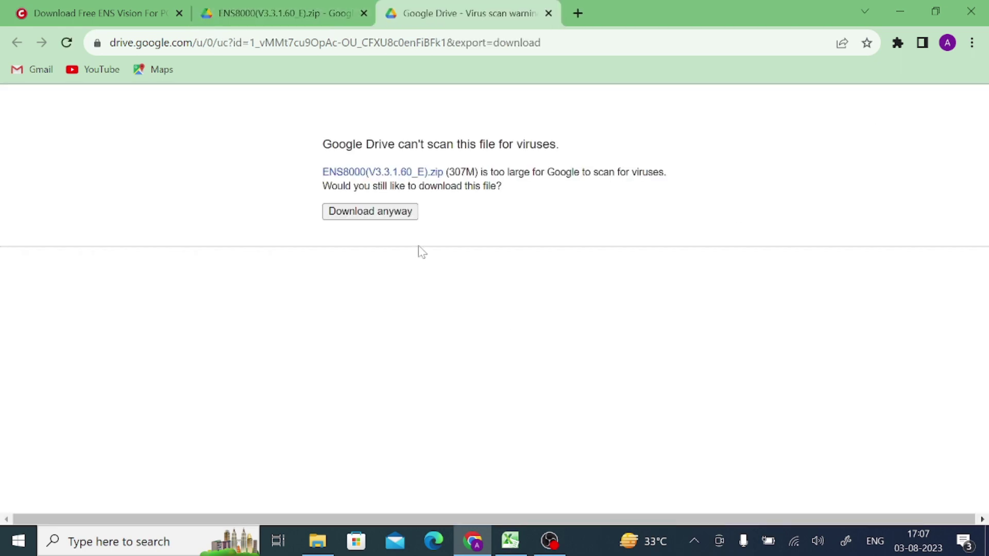
left_click(372, 218)
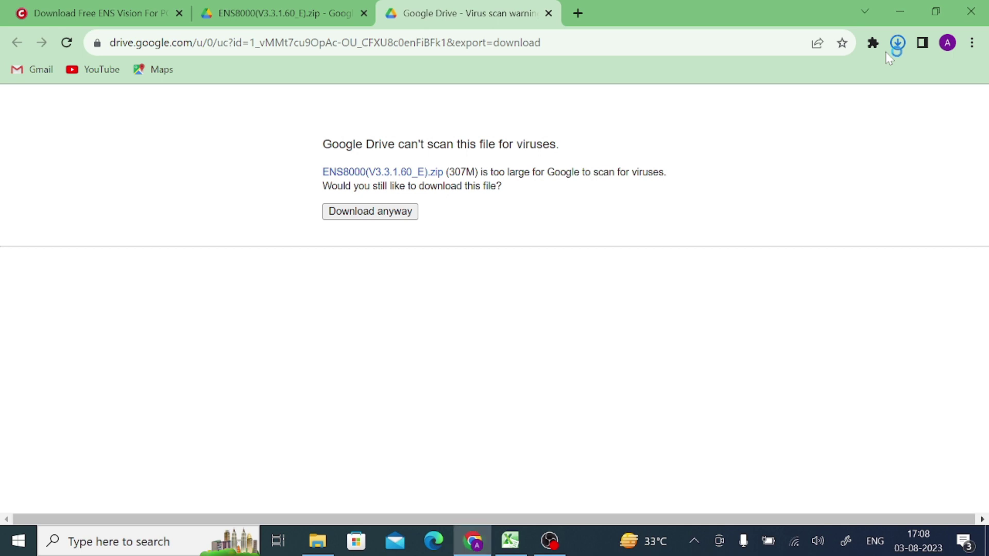
Extract the downloaded zip to ENS8000(V3.3.1.60_E)\ and open that new folder
mouse_move(810, 99)
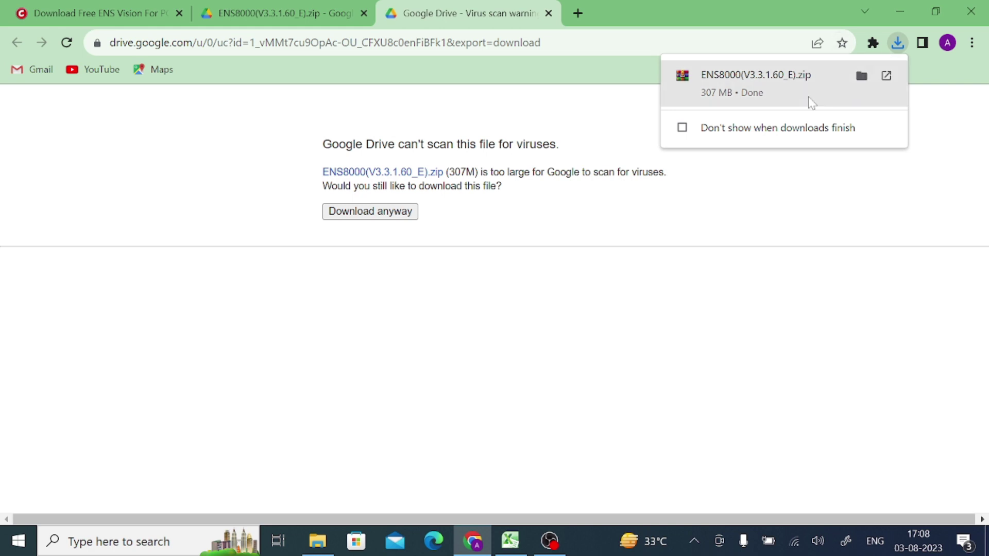
left_click(867, 81)
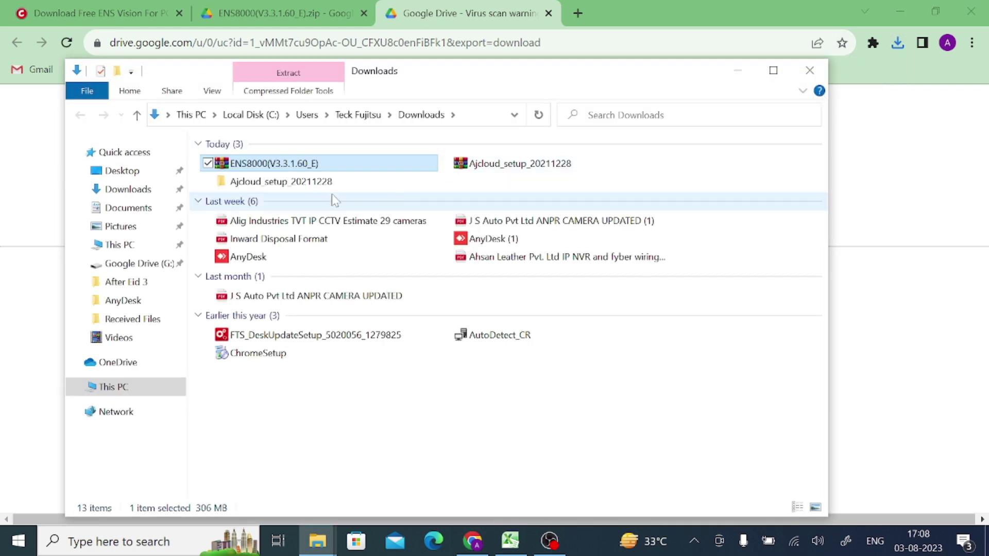
right_click(263, 170)
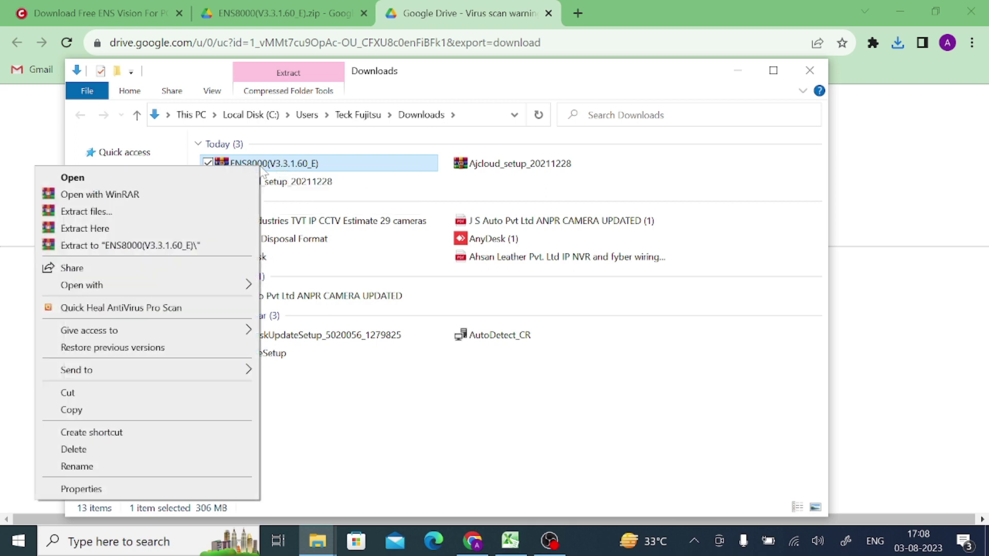
left_click(149, 246)
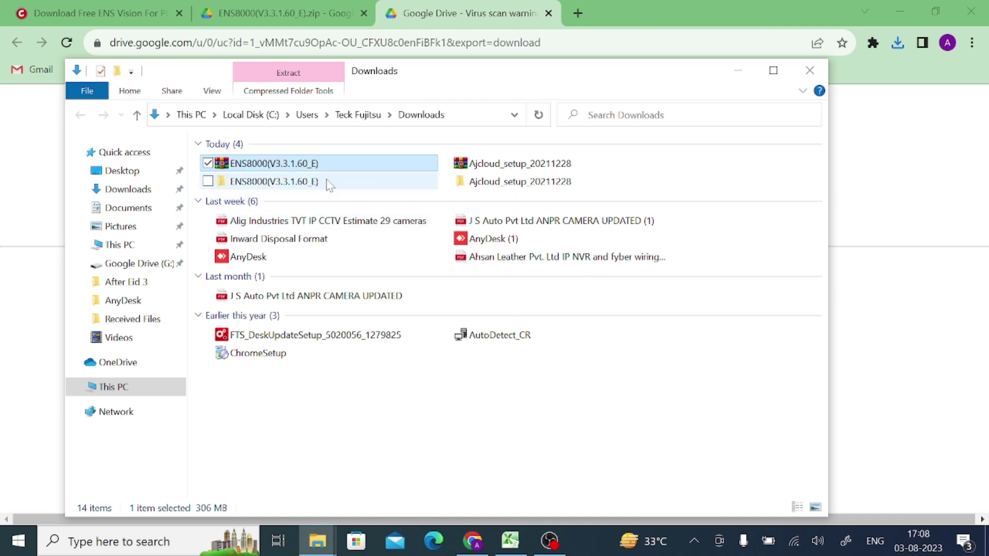
double_click(309, 185)
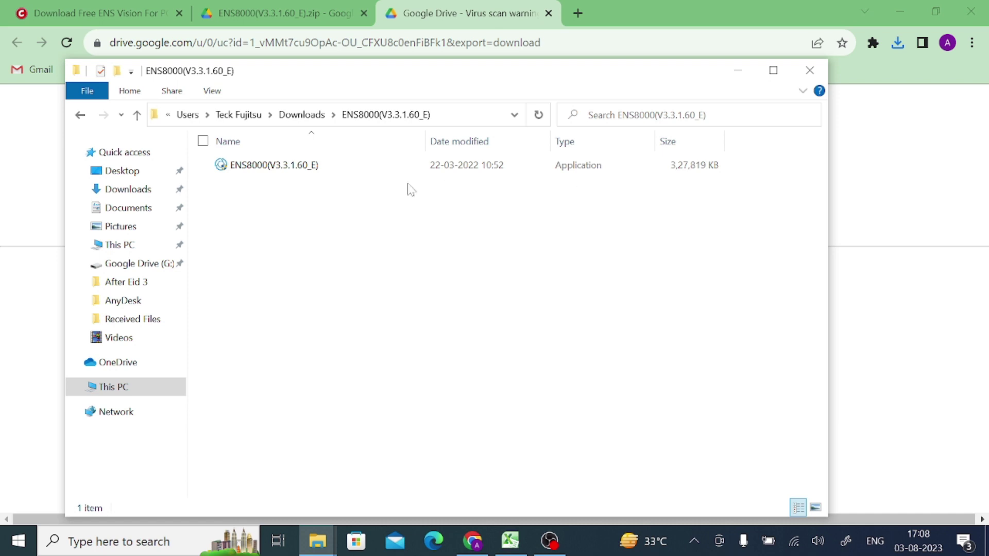
Run the installer as administrator with Topology, E-map and Time and Attendance unticked
right_click(279, 166)
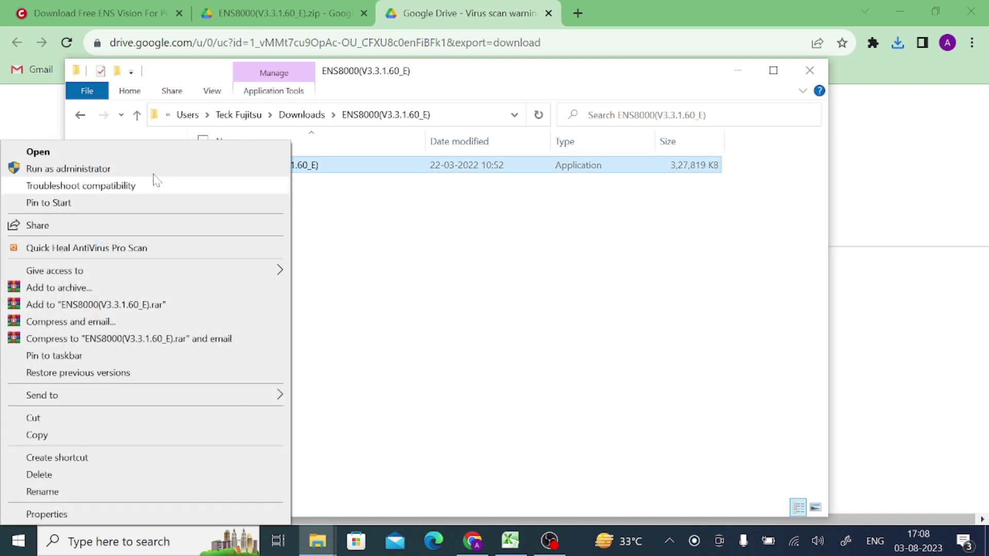
left_click(155, 169)
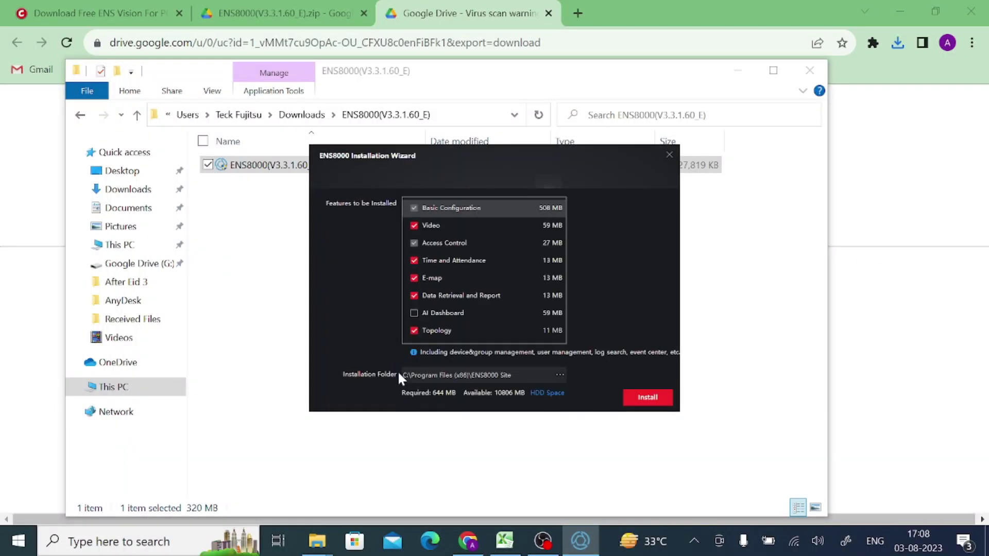
left_click(413, 331)
left_click(413, 277)
left_click(413, 261)
Install the selected ENS8000 features and let the installation complete
left_click(648, 397)
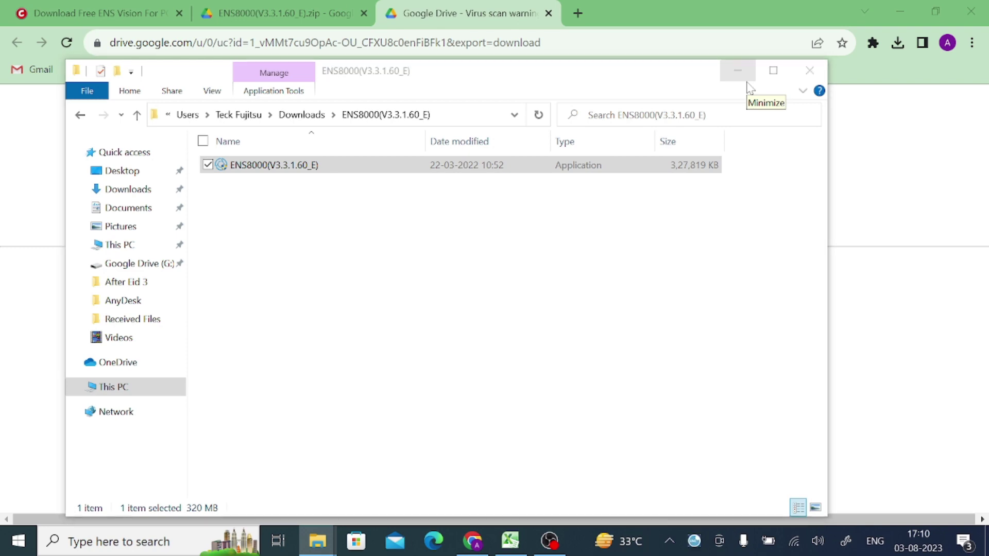
Show the desktop and close the ENS8000 Upgrade Detection dialog
left_click(986, 547)
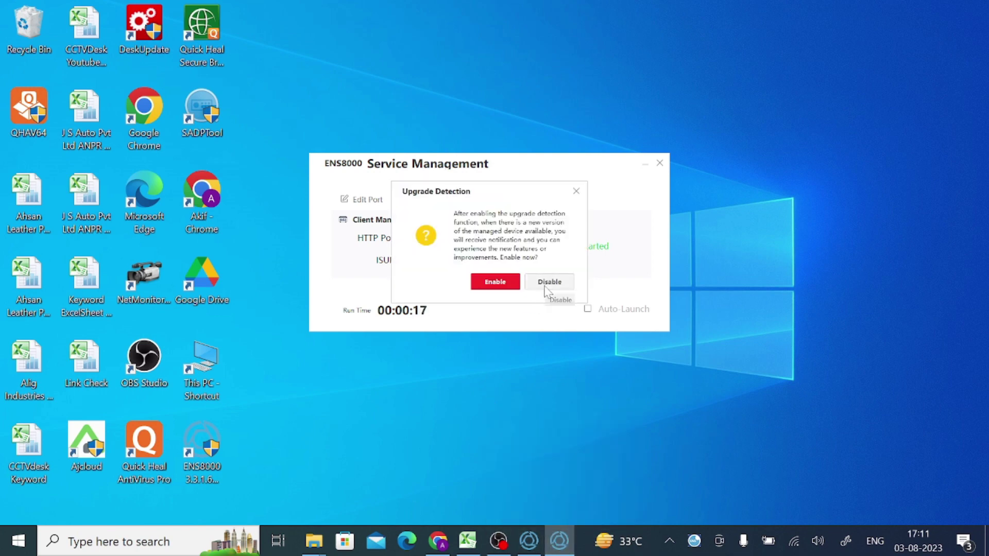
left_click(576, 192)
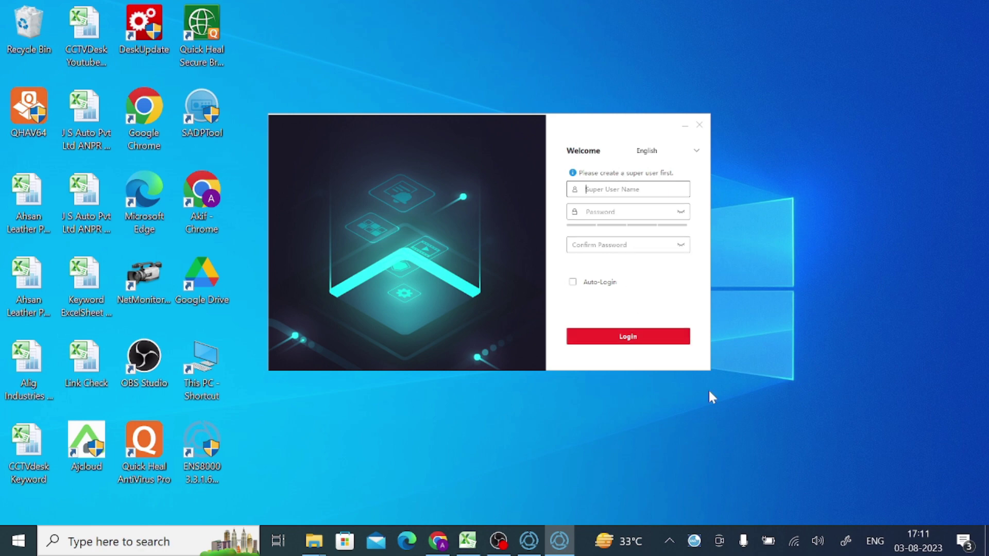
Enter the super user name, a password and its confirmation, with Auto-Login ticked
type("a")
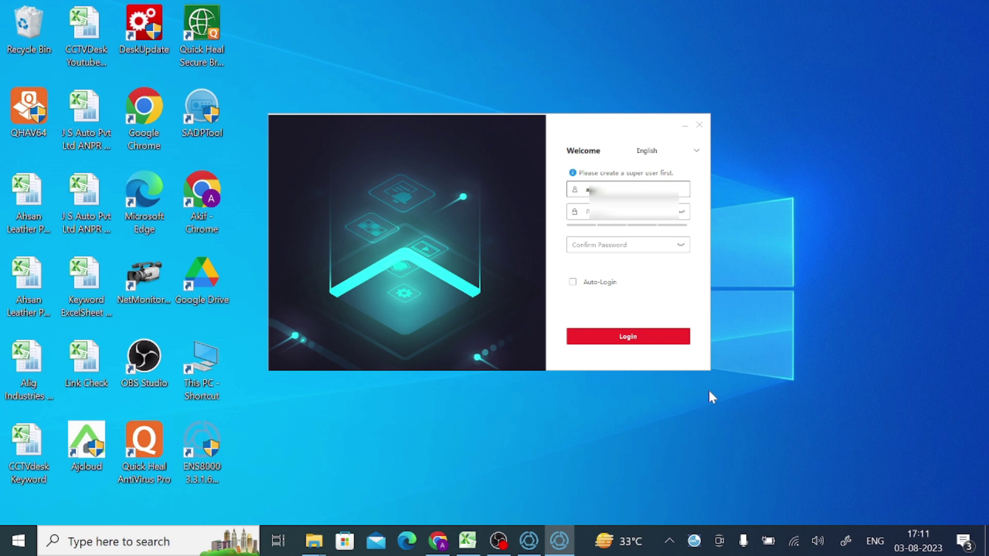
key("Tab")
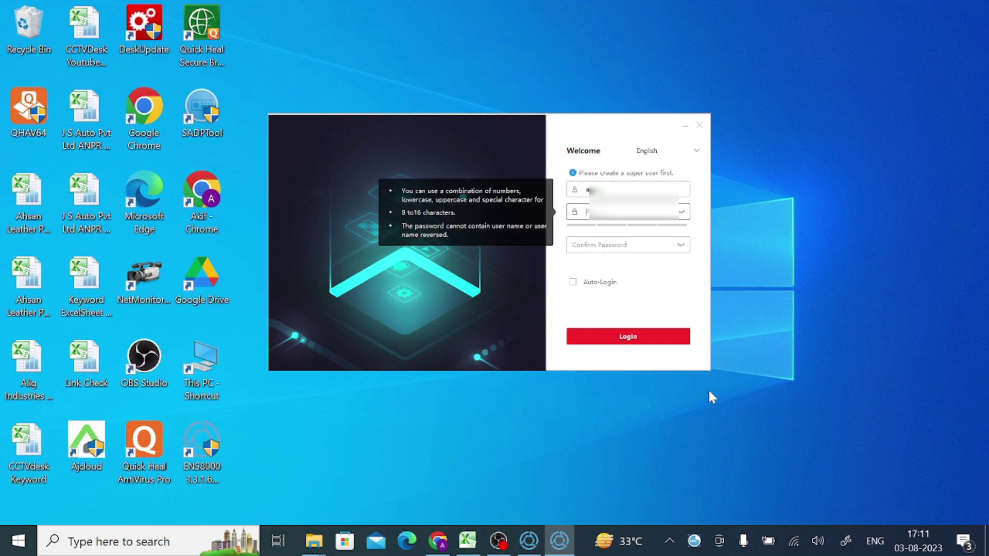
type("••••")
key("Tab")
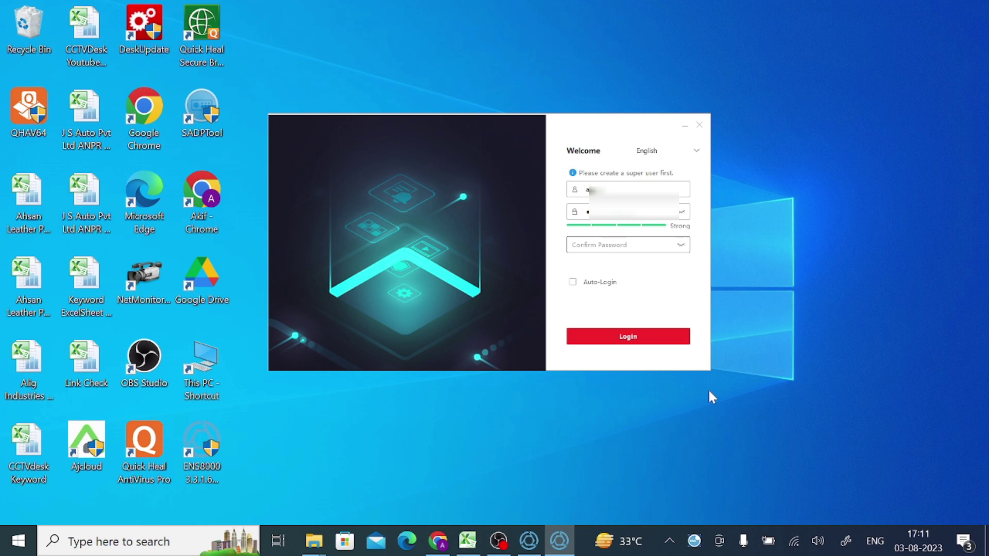
type("•••••••••")
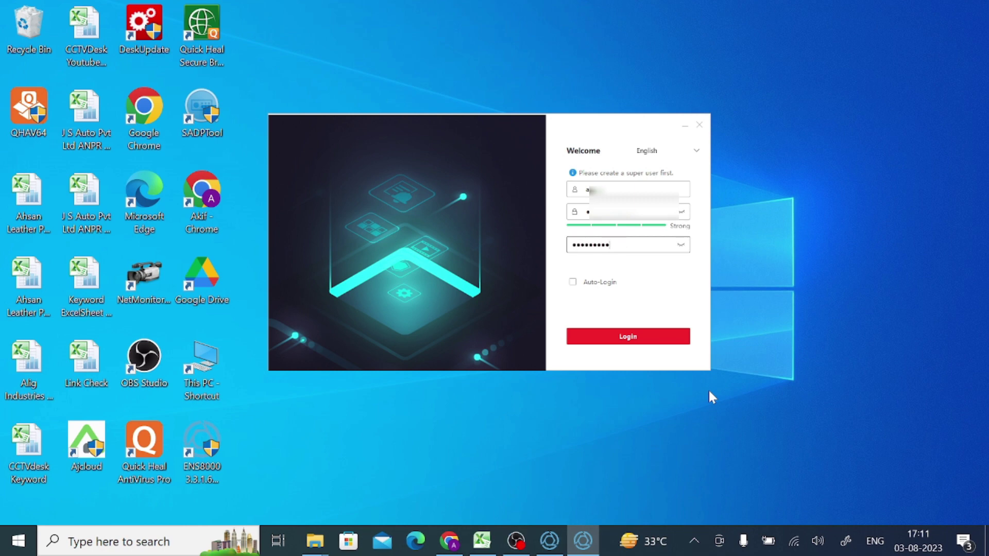
type("••")
left_click(573, 282)
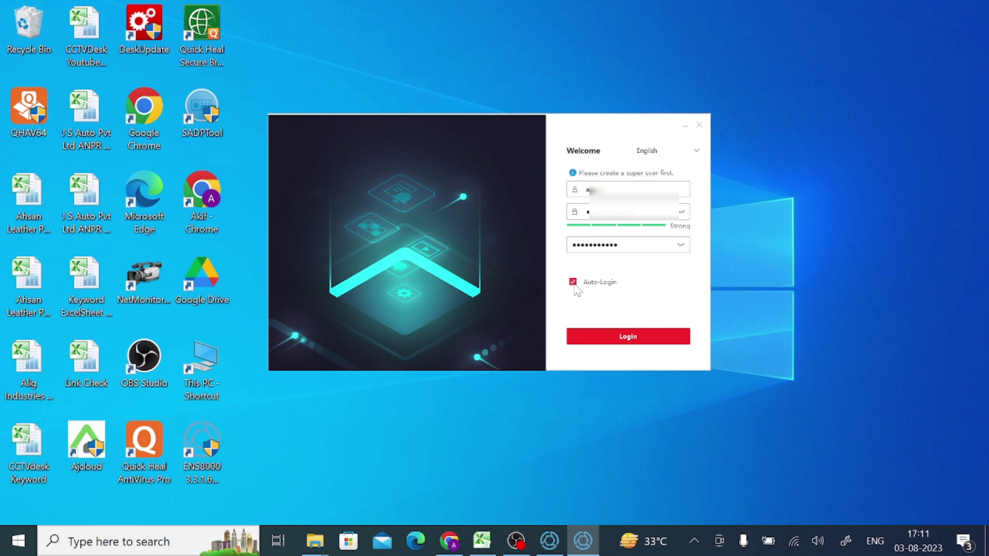
Submit the super user, then set question 1 to 'Your mother's first name' and answer it
left_click(609, 337)
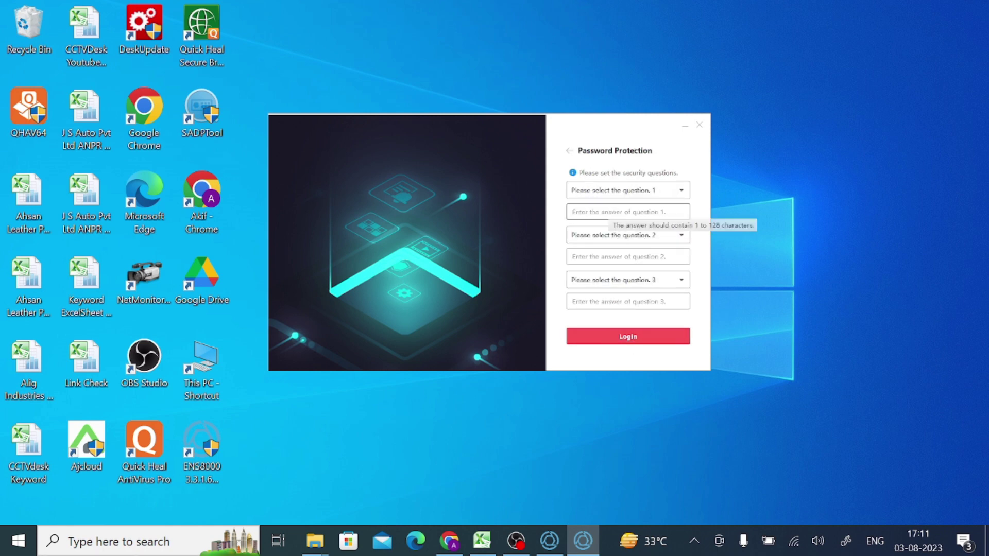
left_click(611, 191)
left_click(610, 227)
left_click(608, 212)
type("d")
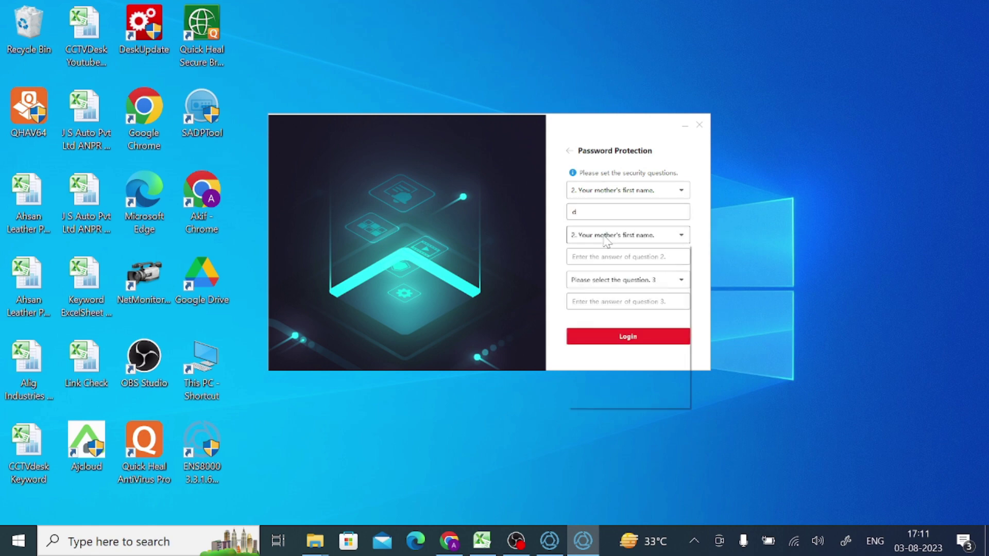
Set questions 2 and 3 to 'Your mother's first name' with answers, then log in
left_click(606, 236)
left_click(606, 280)
left_click(600, 257)
type("d")
left_click(593, 280)
left_click(595, 314)
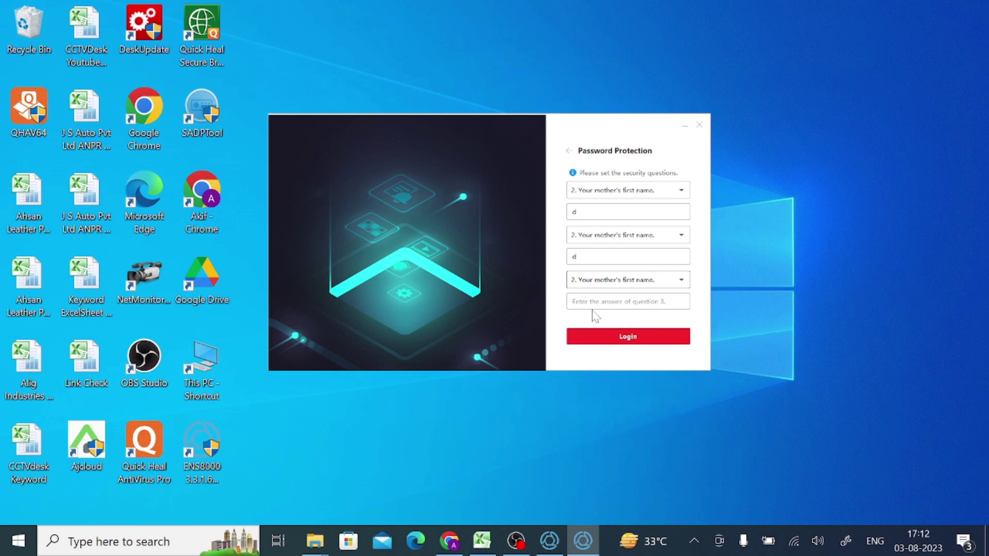
left_click(572, 302)
type("d")
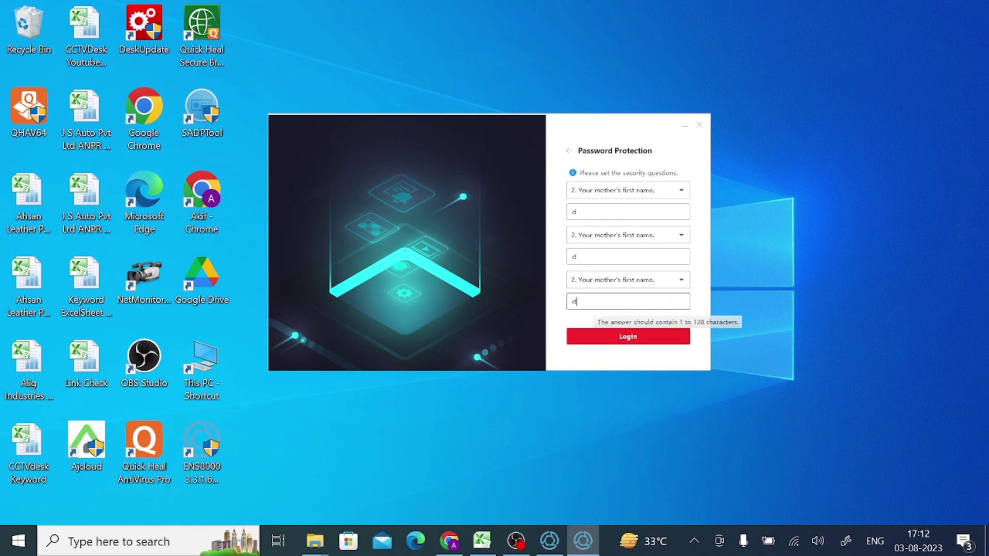
left_click(605, 338)
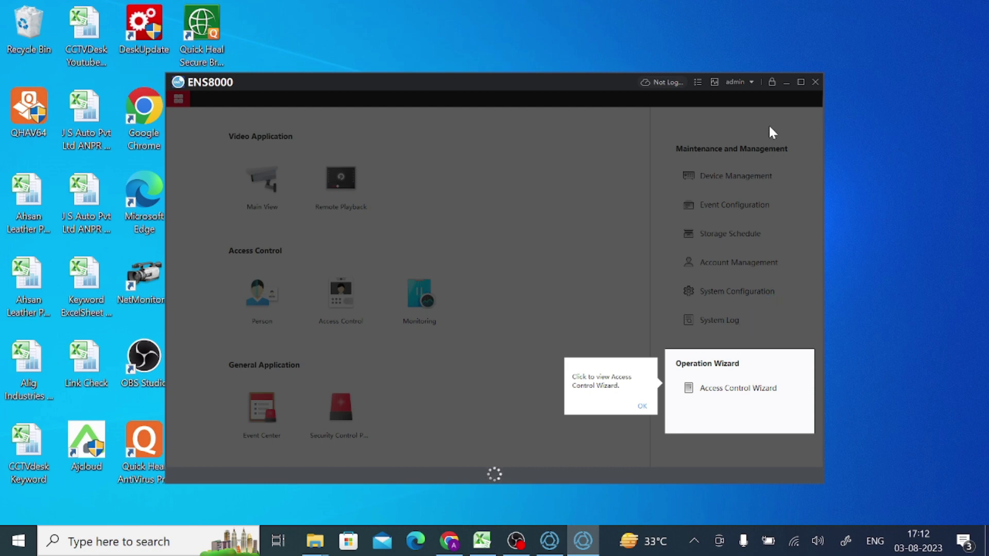
Dismiss the Access Control Wizard tip and cancel the Auto Backup settings unchanged
left_click(642, 406)
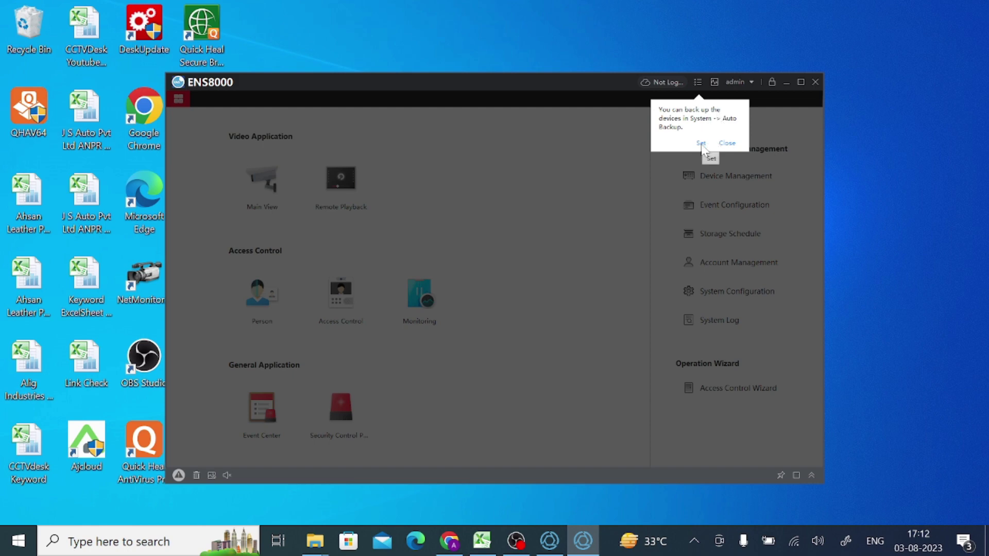
left_click(701, 143)
left_click(572, 357)
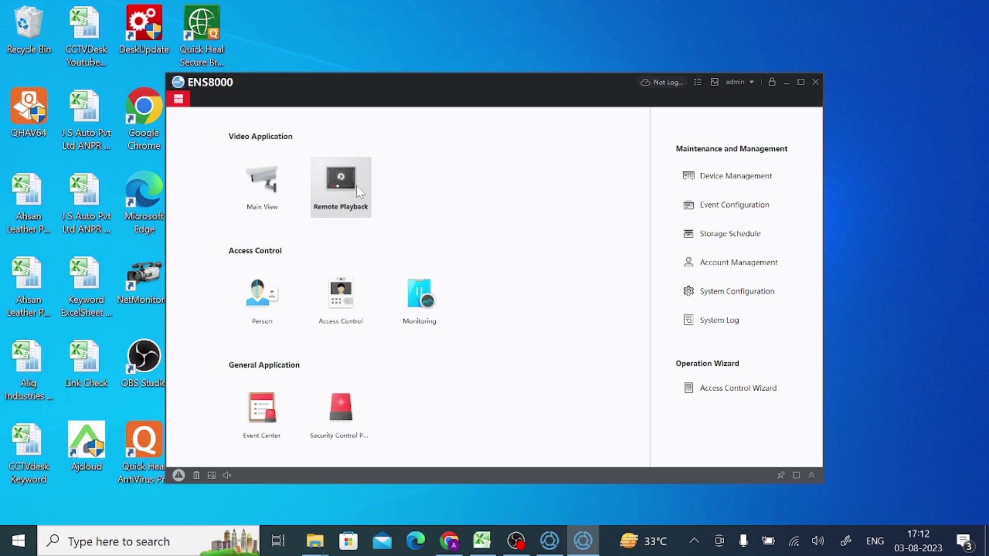
In Device Management, search for online devices and select the one NVR found
left_click(738, 182)
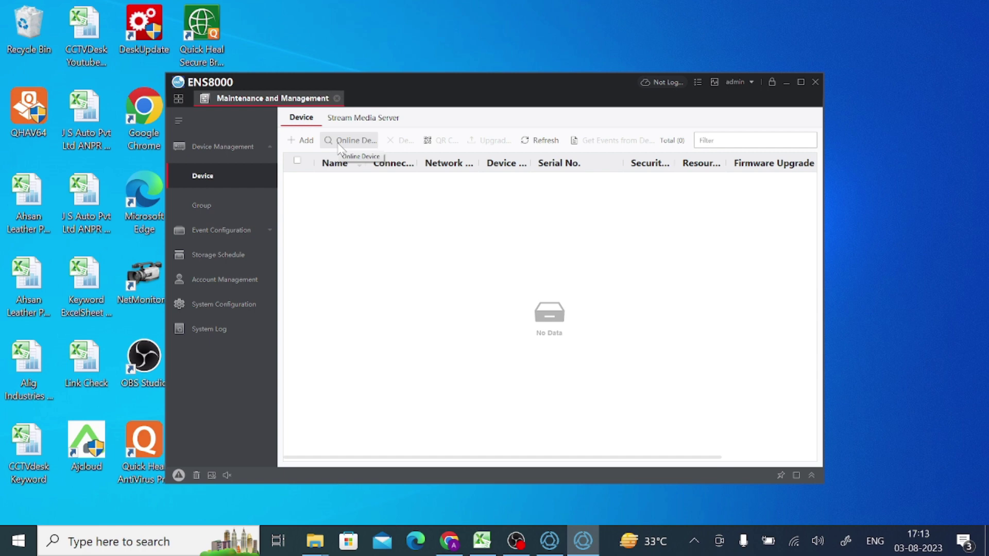
left_click(340, 144)
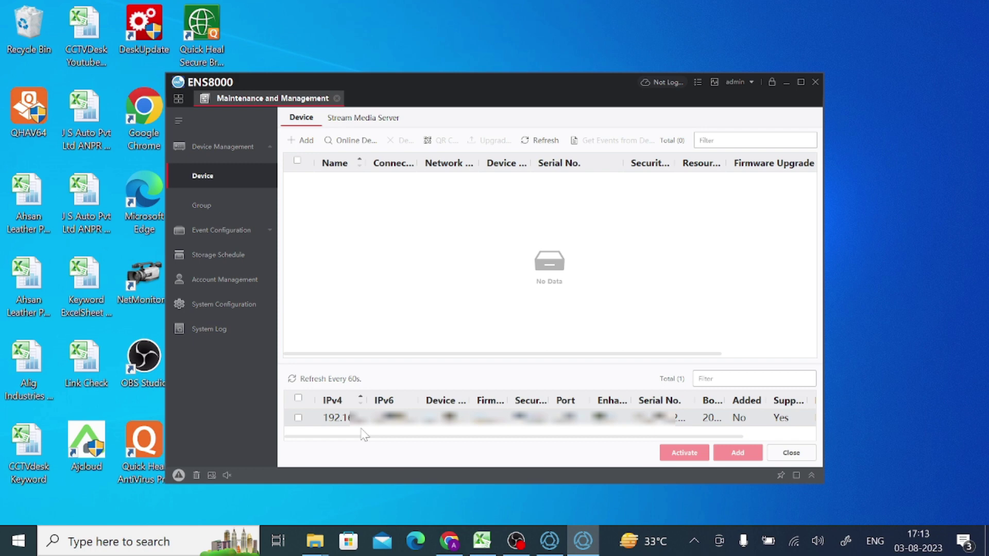
left_click(297, 422)
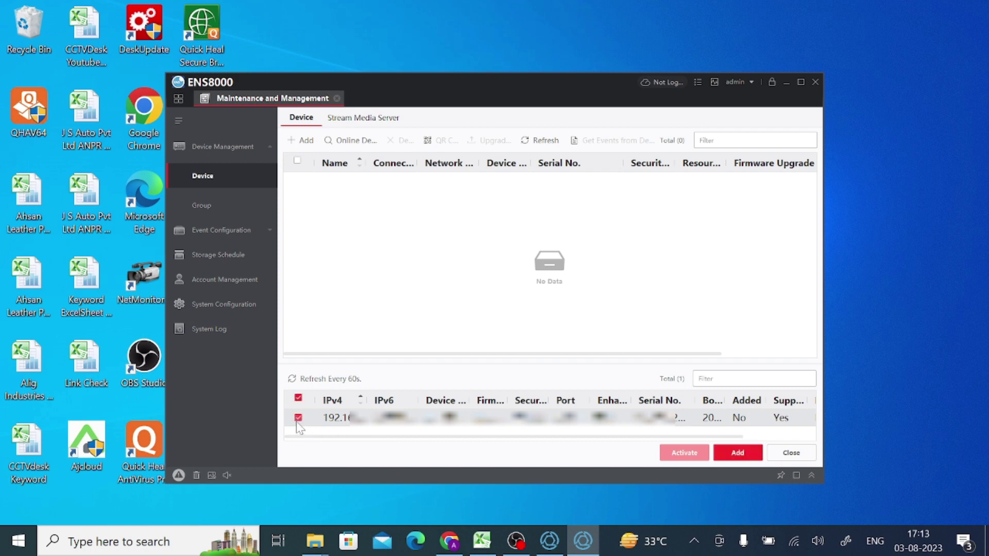
Fill in the Add form for the selected NVR with name 'Test Device', the login user name and password
left_click(731, 455)
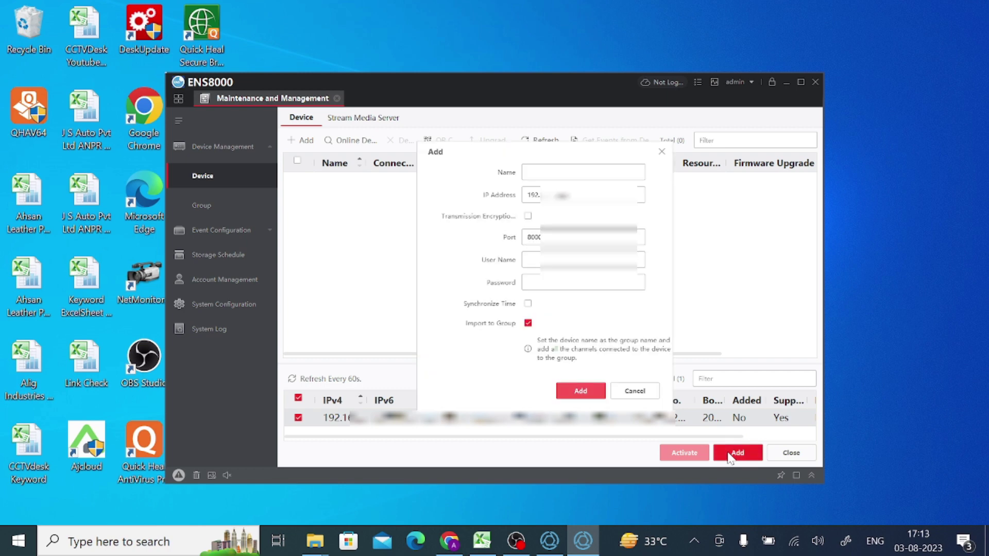
left_click(531, 172)
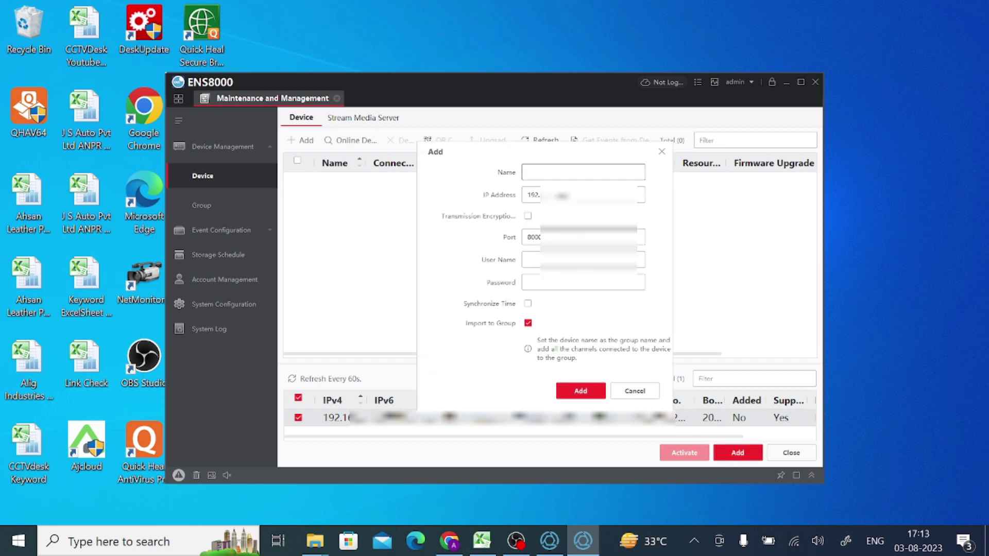
type("Test Device")
key("Tab")
key("Tab")
key("Tab")
key("Tab")
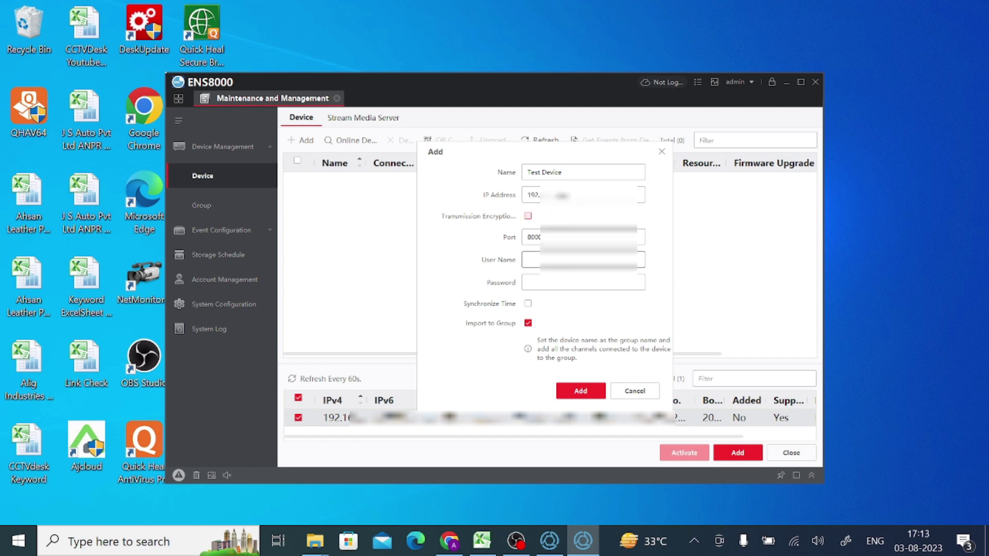
type("admin")
left_click(582, 283)
type("********")
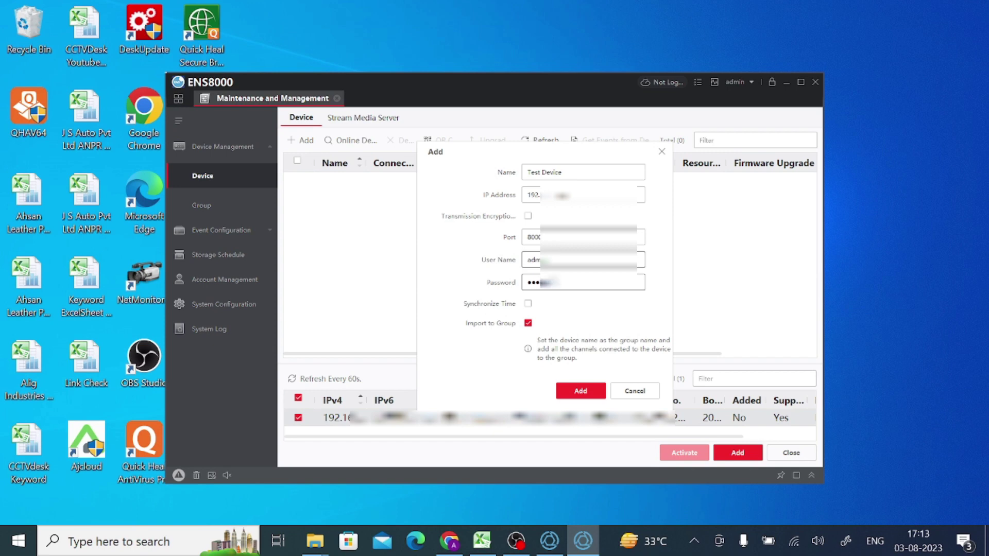
type("*****")
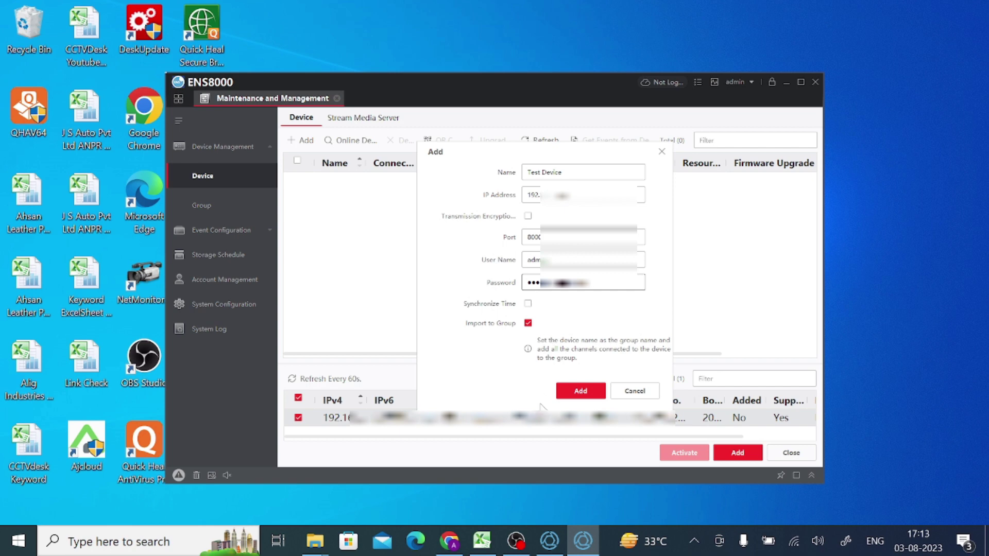
Confirm adding the device and verify Test Device shows Online with firmware upgradeable
left_click(577, 394)
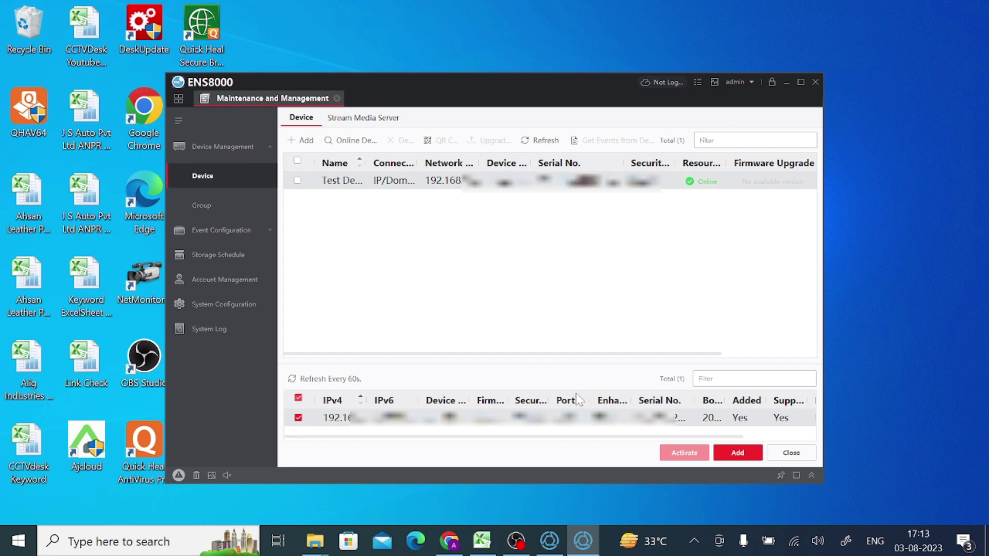
mouse_move(714, 191)
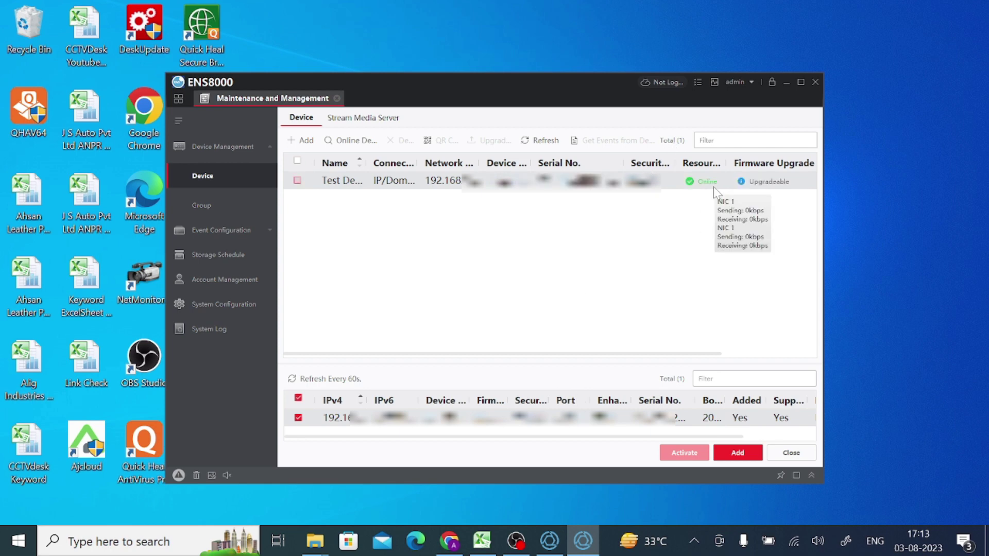
mouse_move(750, 186)
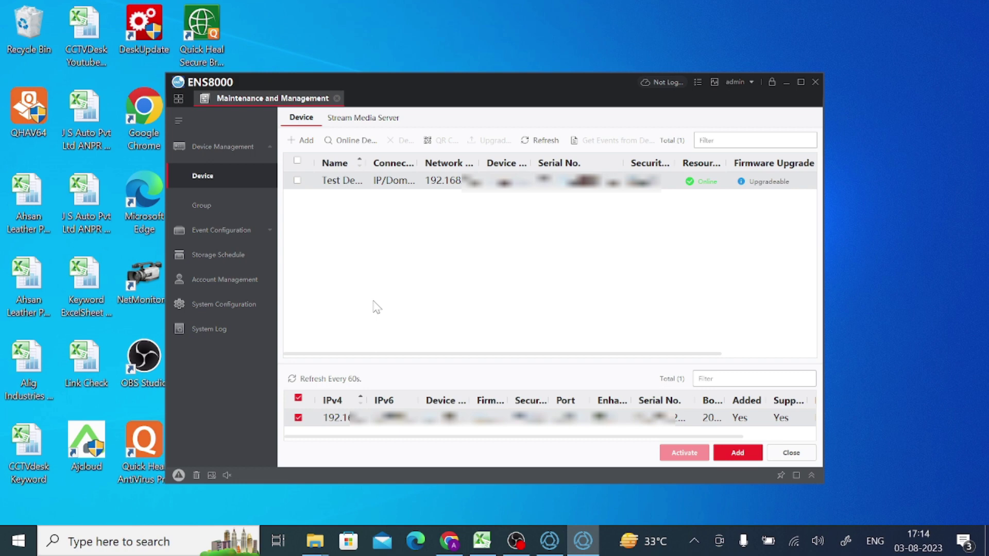
In Main View, play Test Device's IP camera channel live in a 1x1 window layout
left_click(180, 100)
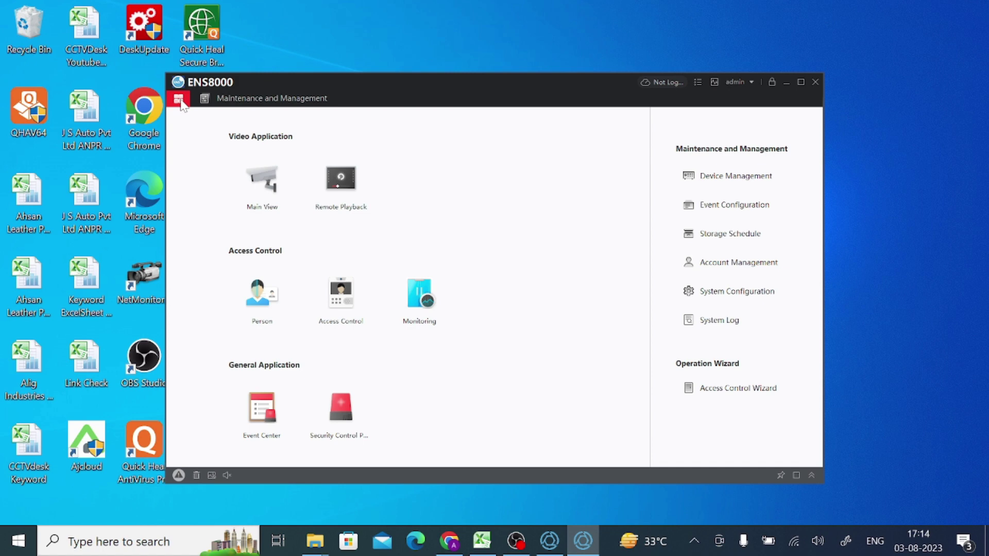
left_click(271, 185)
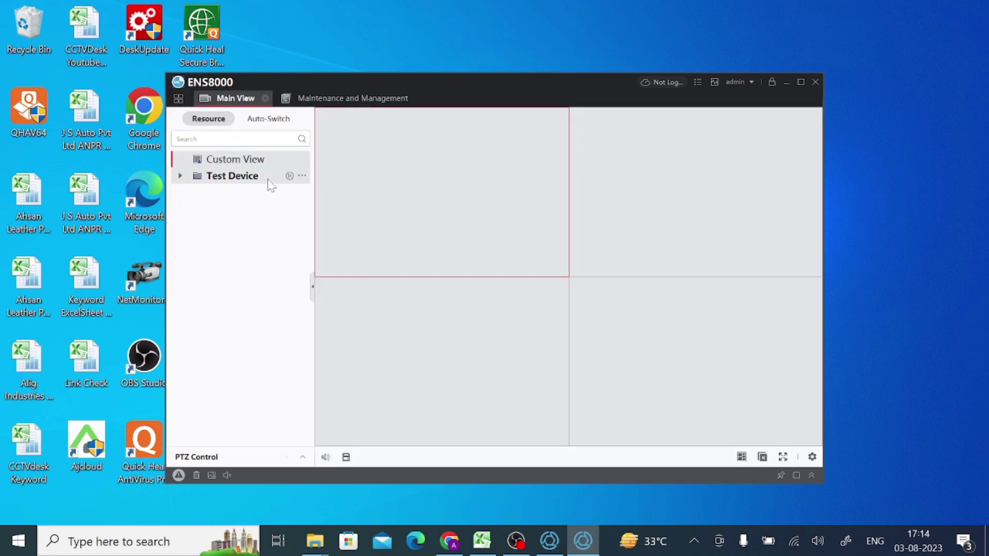
left_click(182, 178)
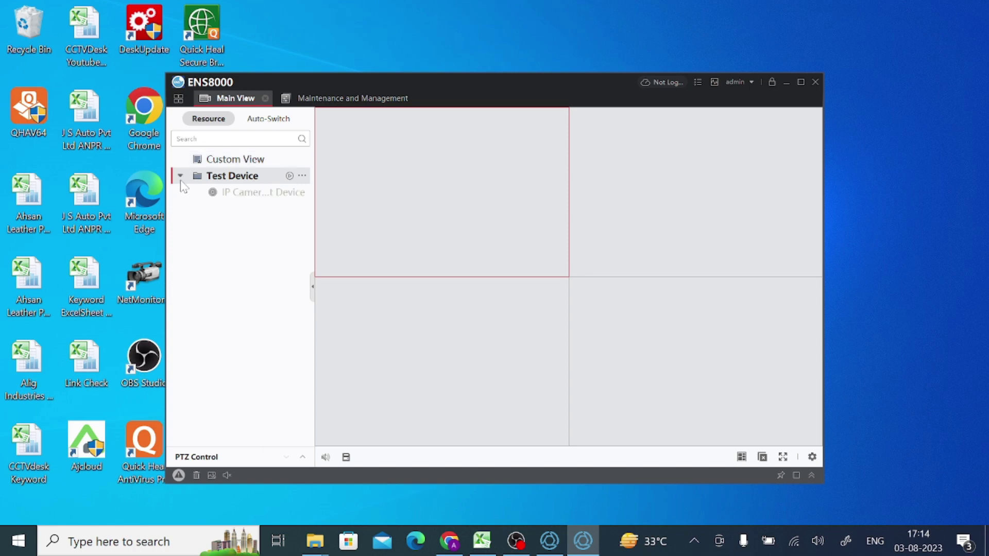
left_click(259, 197)
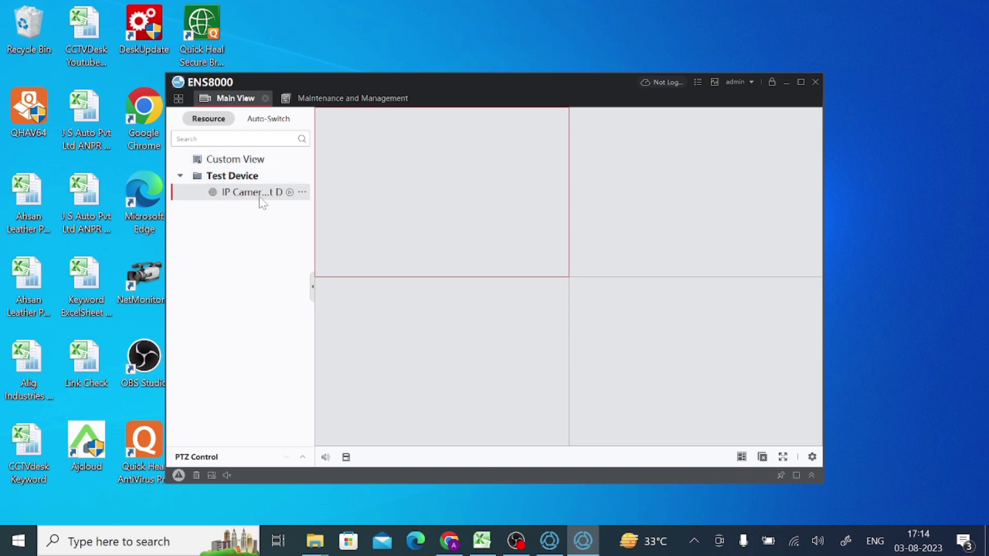
left_click(289, 193)
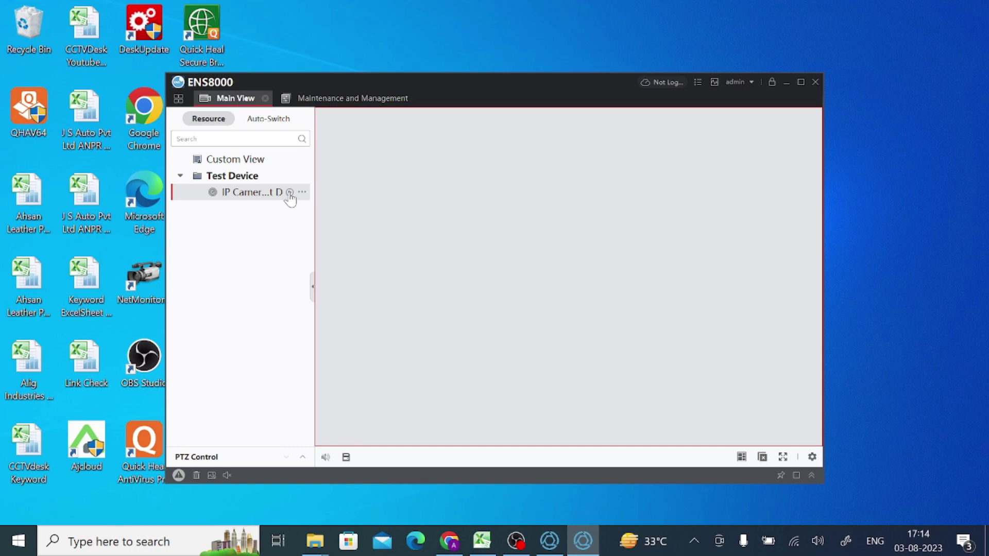
left_click(290, 193)
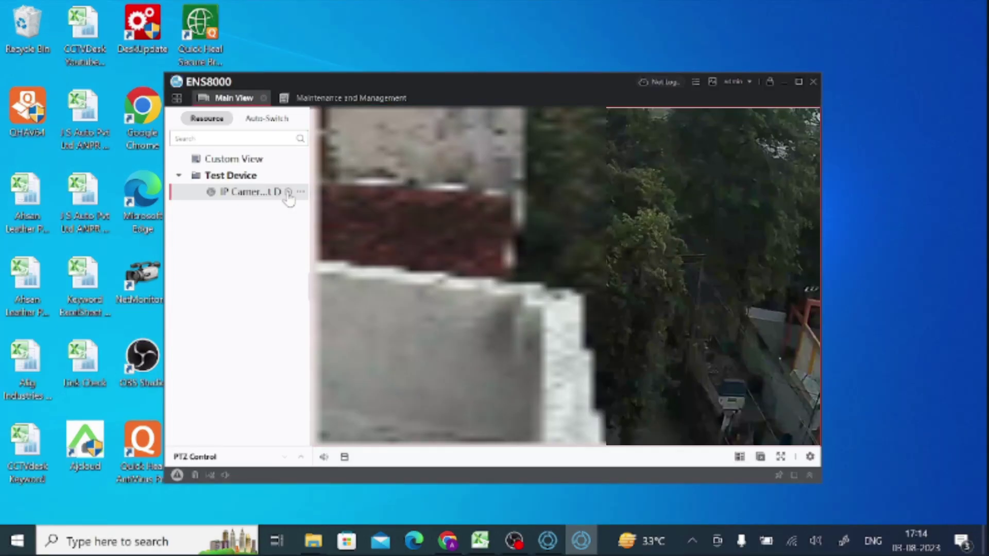